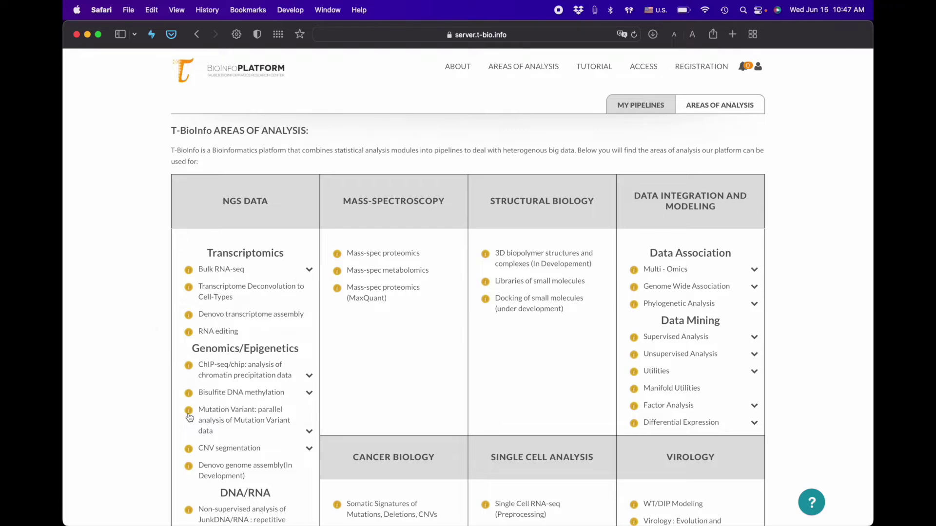
Open the Breast Cancer Mutation: Oncogene Variant Calling (TP53) demo under Mutation Variant and start building its pipeline
mouse_move(189, 418)
click(309, 433)
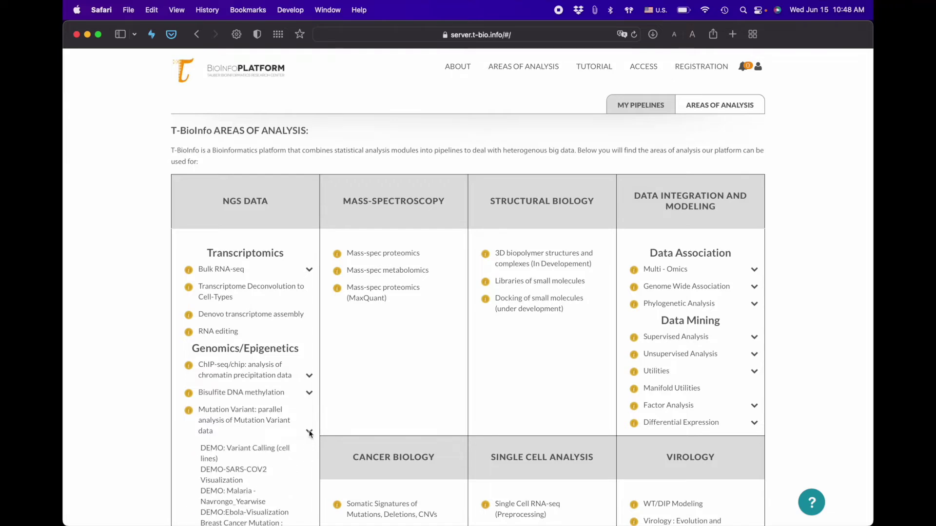
scroll(271, 431, down, 3)
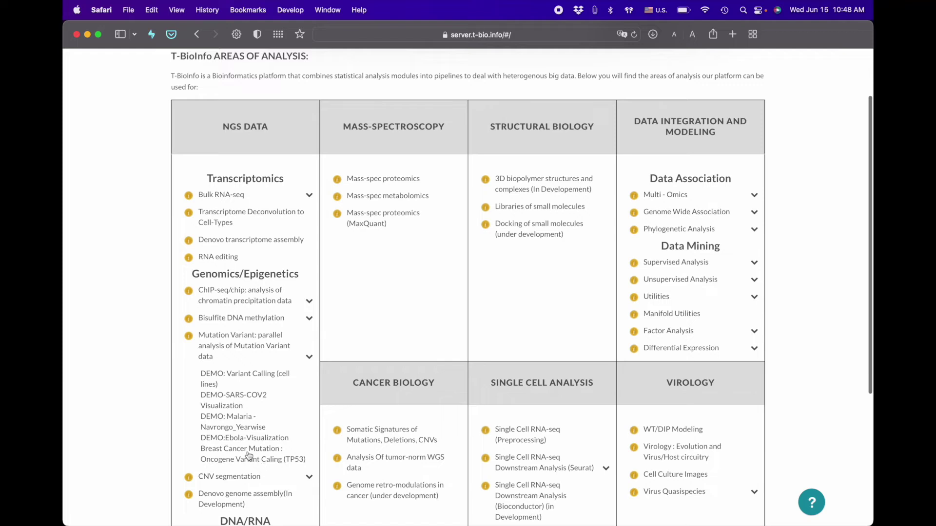
click(248, 456)
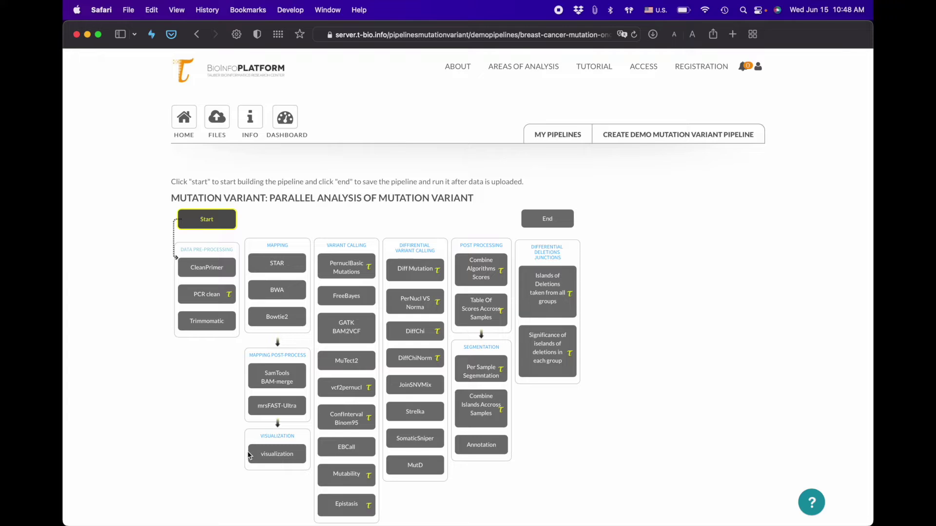
click(217, 226)
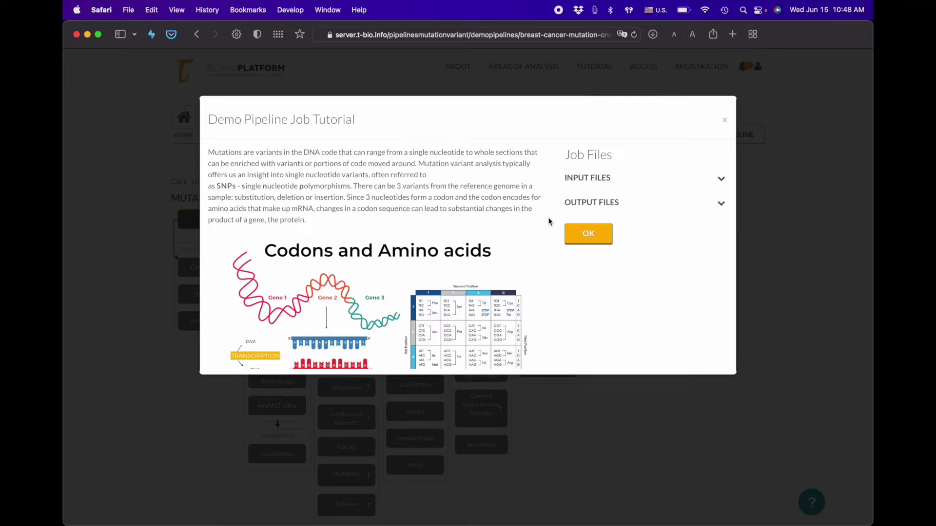
click(586, 234)
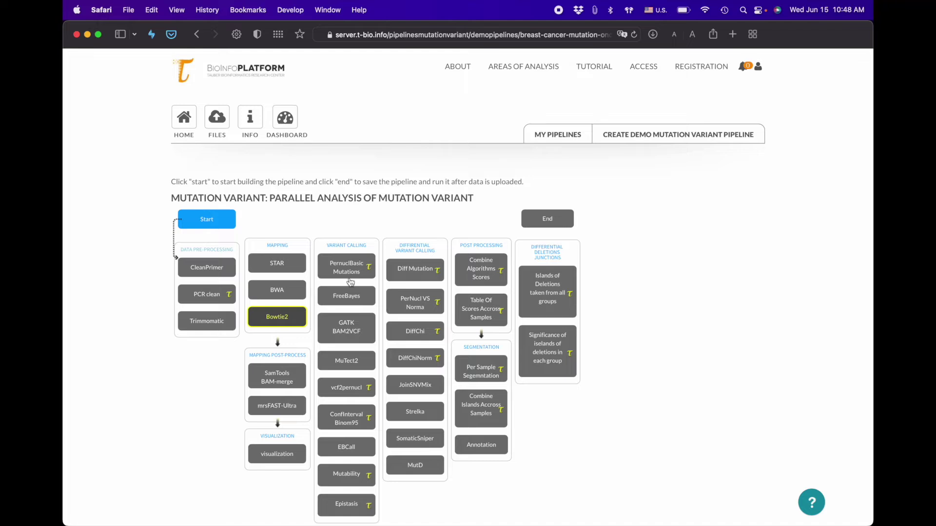
Add the Bowtie2 mapping module to the pipeline after reviewing its input files
click(298, 324)
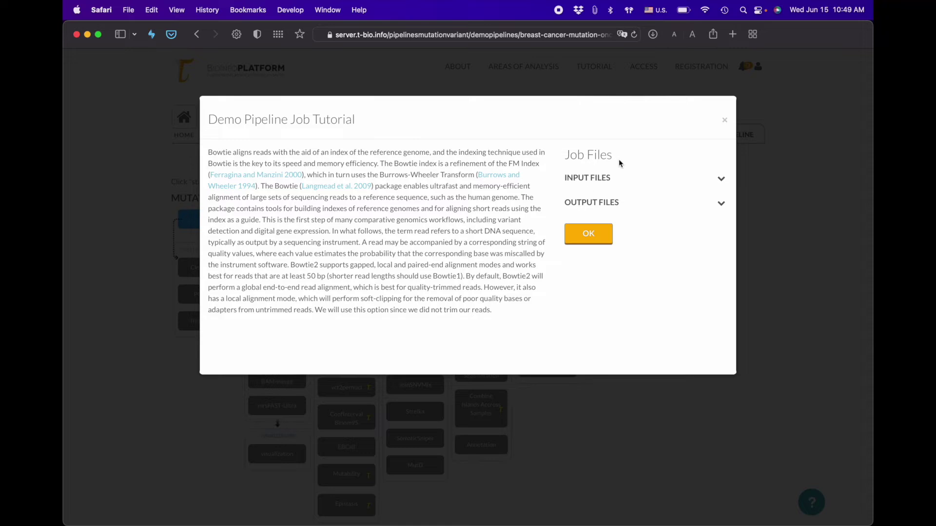
click(723, 180)
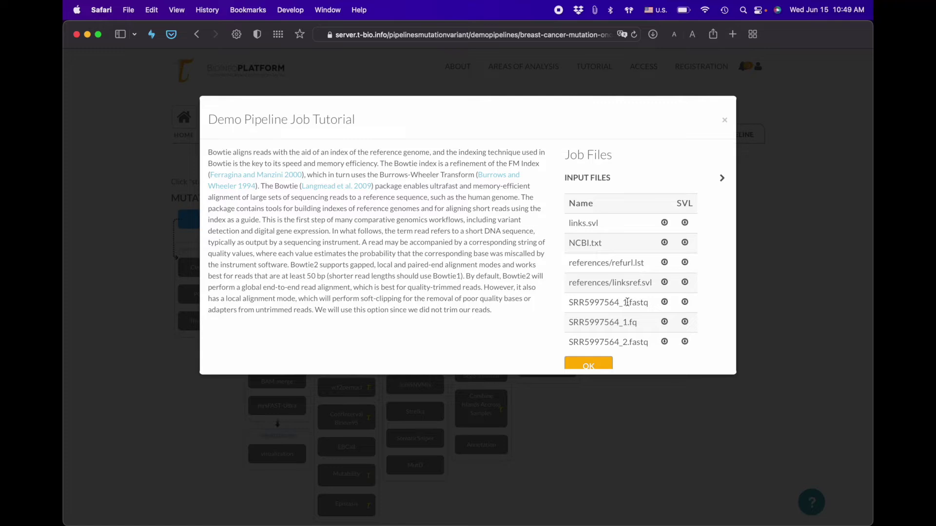
scroll(628, 302, down, 5)
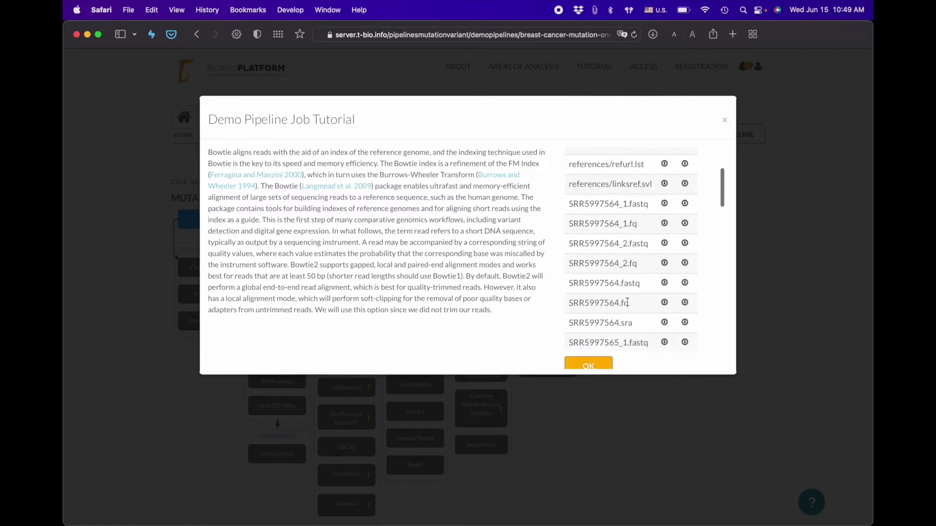
scroll(629, 305, down, 15)
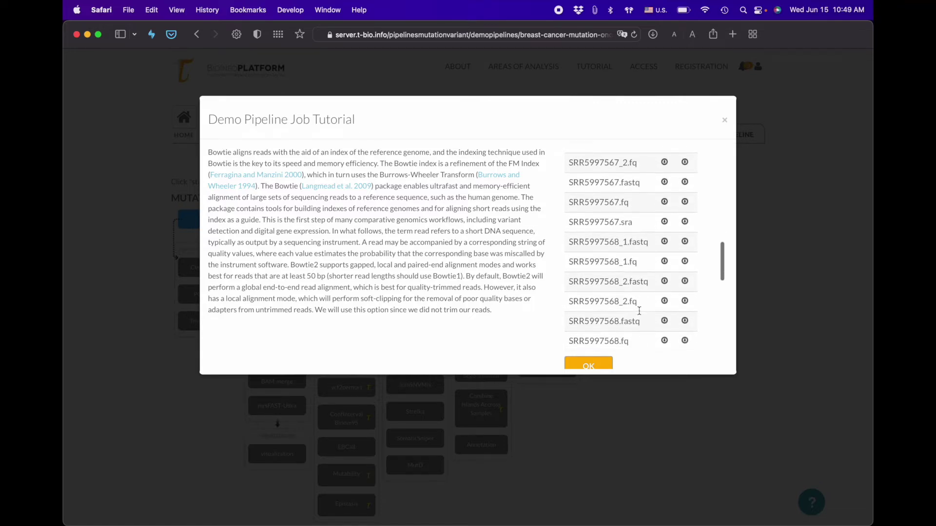
scroll(639, 310, down, 9)
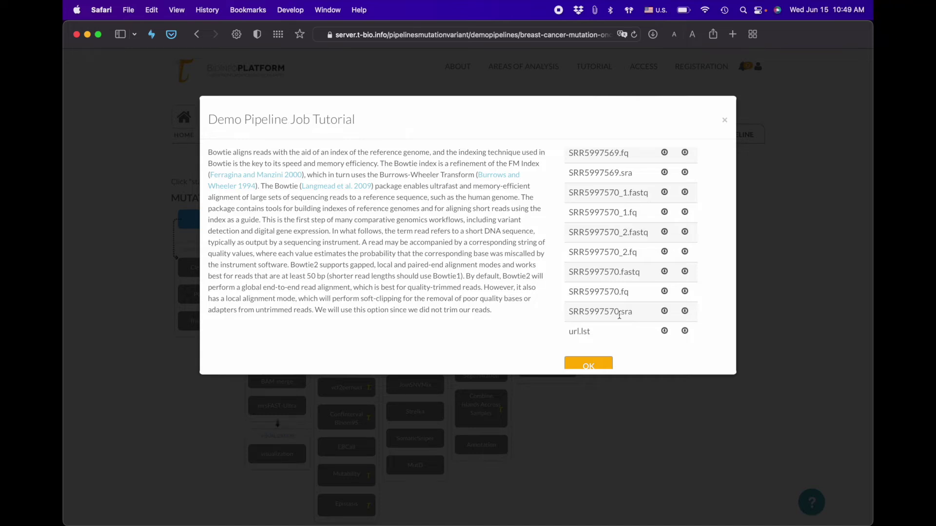
click(590, 366)
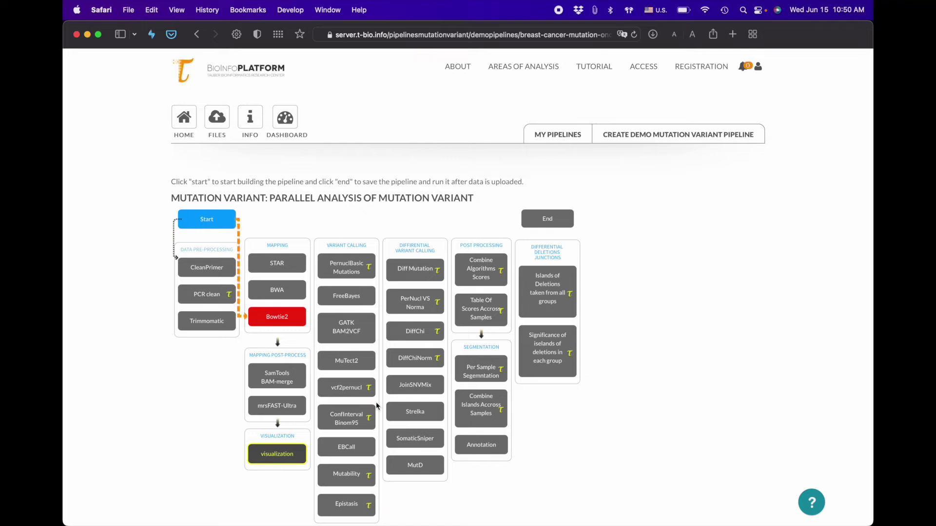
Add the visualization module to the pipeline after looking through its input files
click(289, 452)
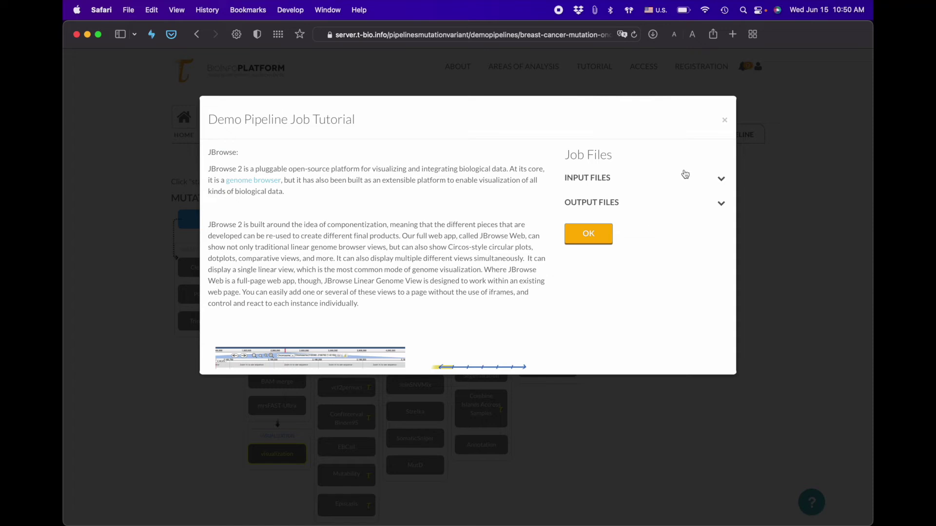
click(722, 180)
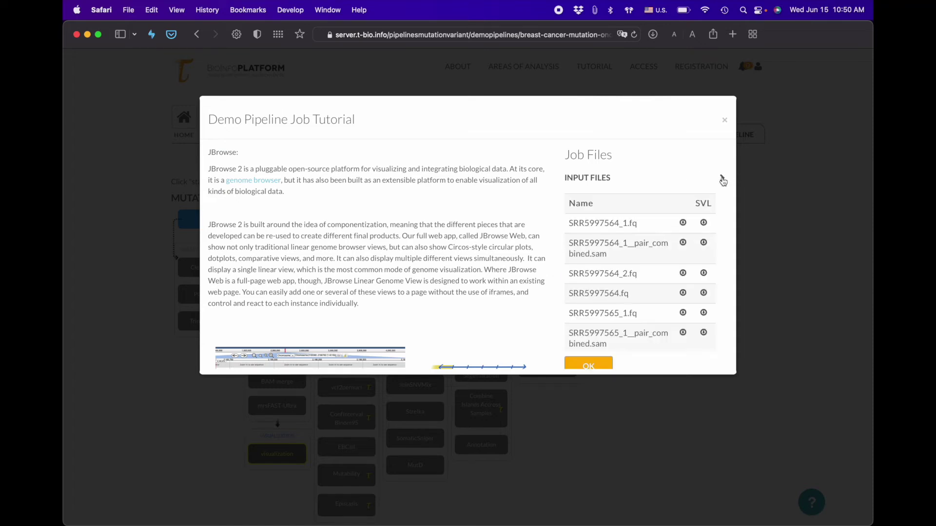
scroll(629, 239, down, 4)
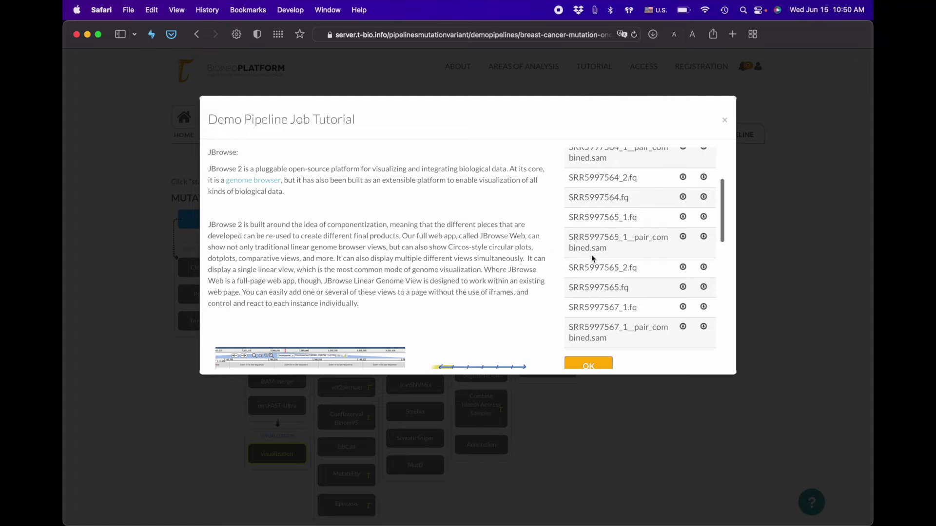
scroll(593, 259, down, 8)
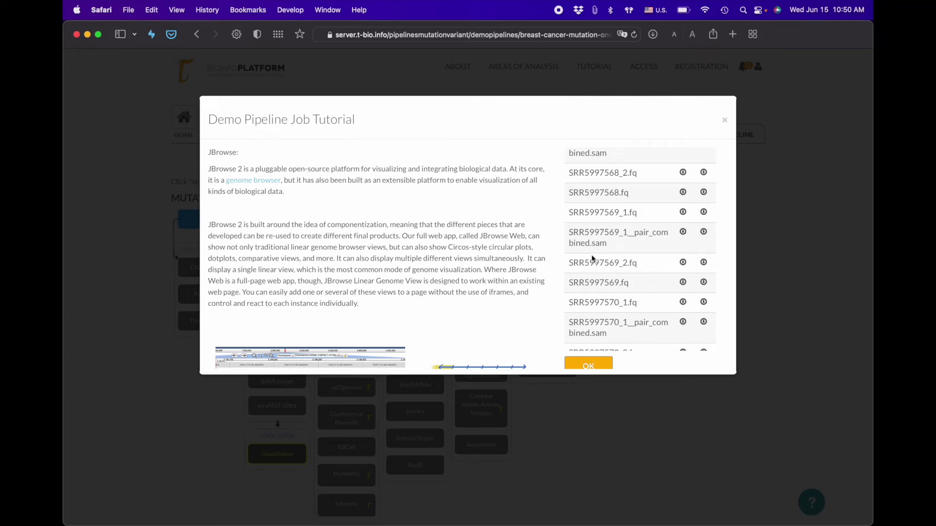
click(595, 367)
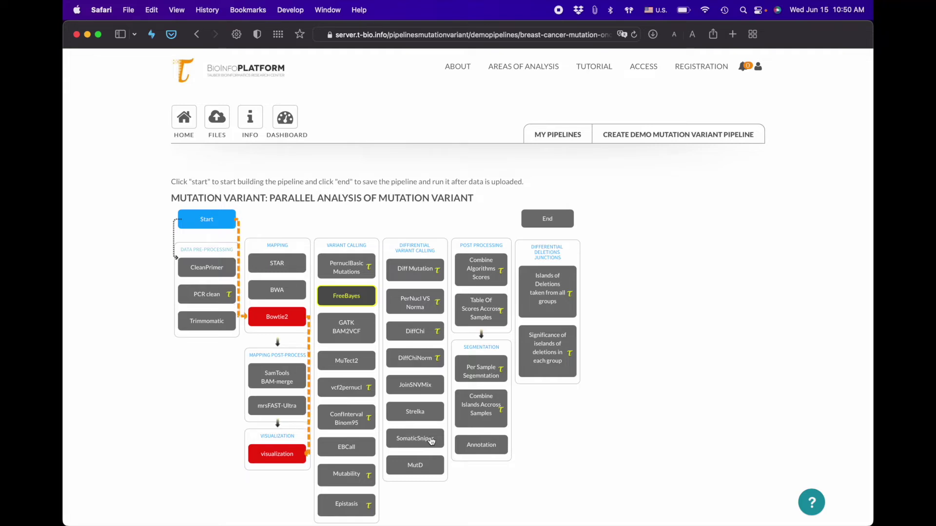
Add the FreeBayes variant calling module to the pipeline after checking its output files
click(353, 296)
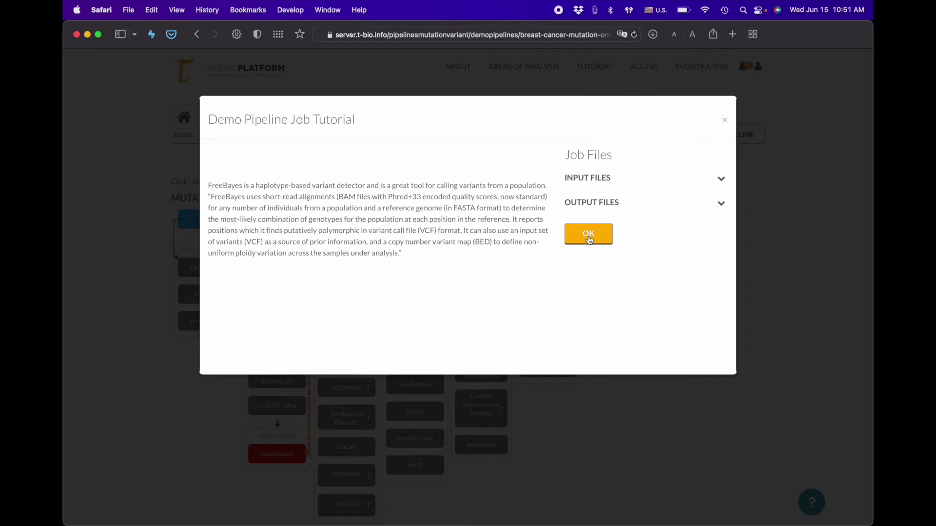
click(623, 210)
scroll(622, 254, down, 3)
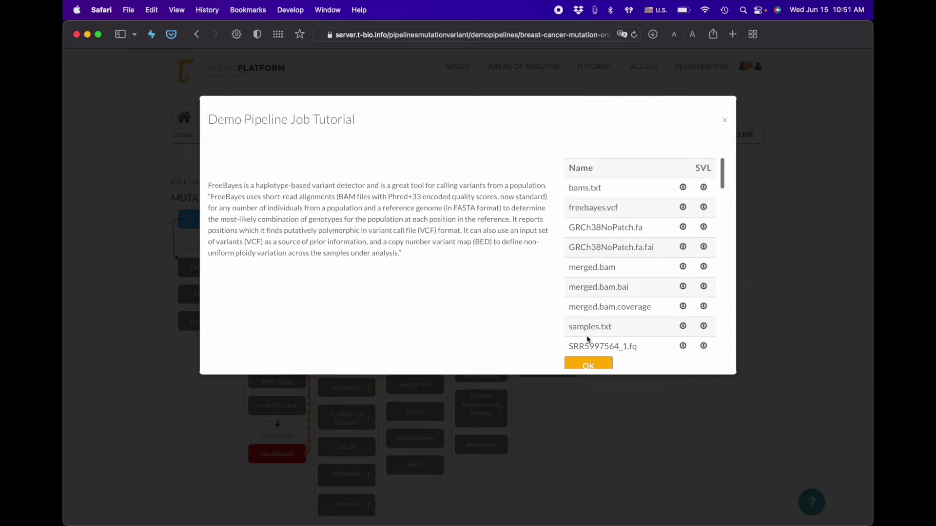
click(589, 364)
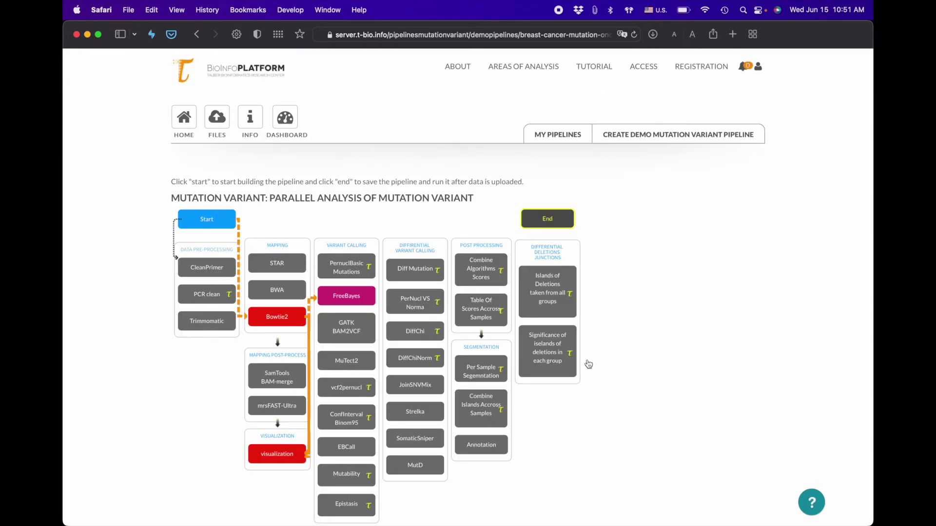
Finish the demo pipeline and open its genome visualization in JBrowse
click(560, 219)
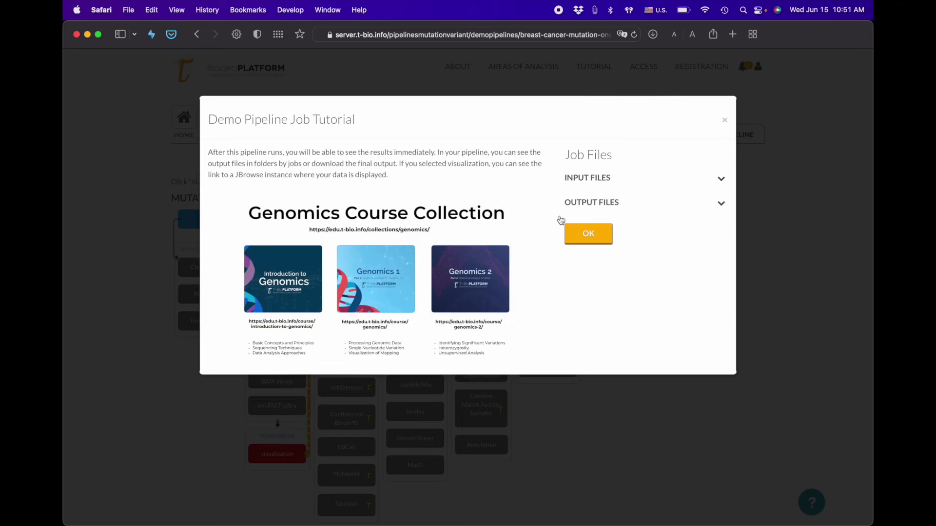
click(579, 230)
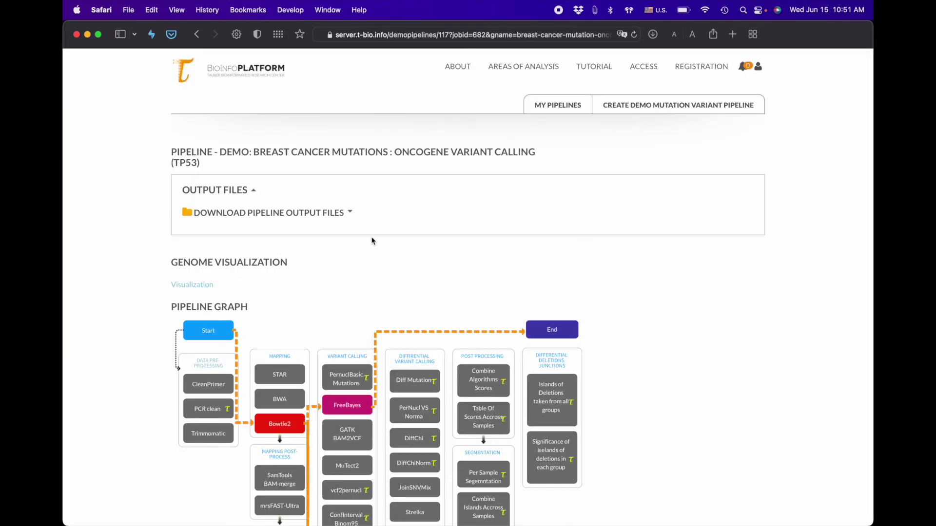
click(183, 286)
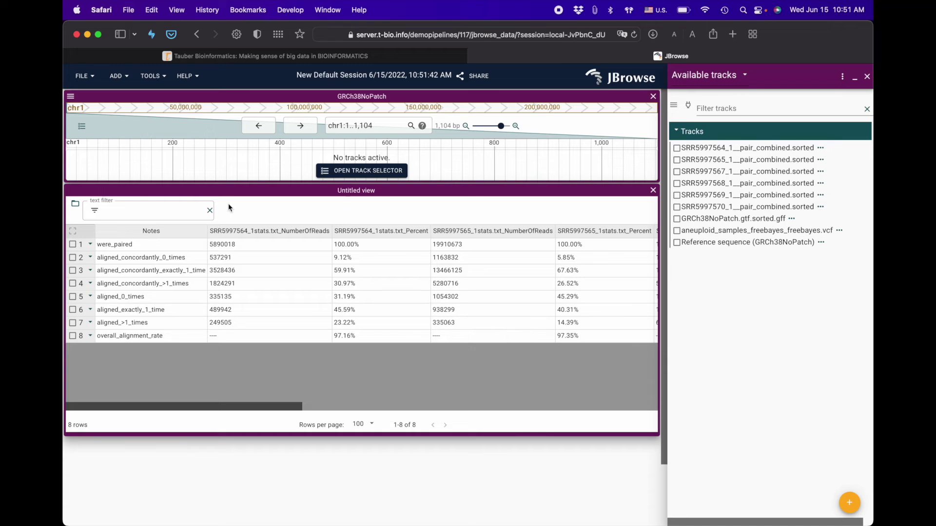
View chromosome 1 near 71,033,700 and examine the alignment statistics table across all samples
click(234, 107)
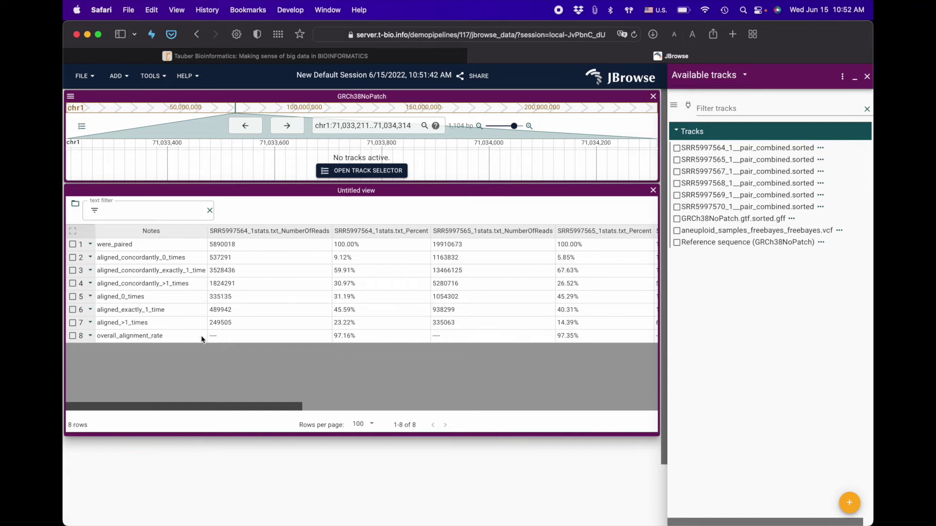
scroll(255, 333, right, 5)
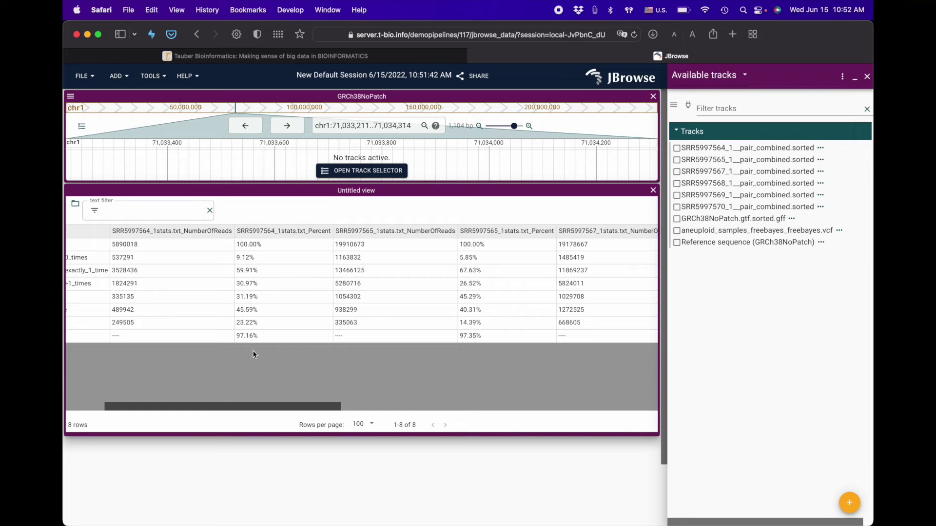
scroll(268, 305, right, 10)
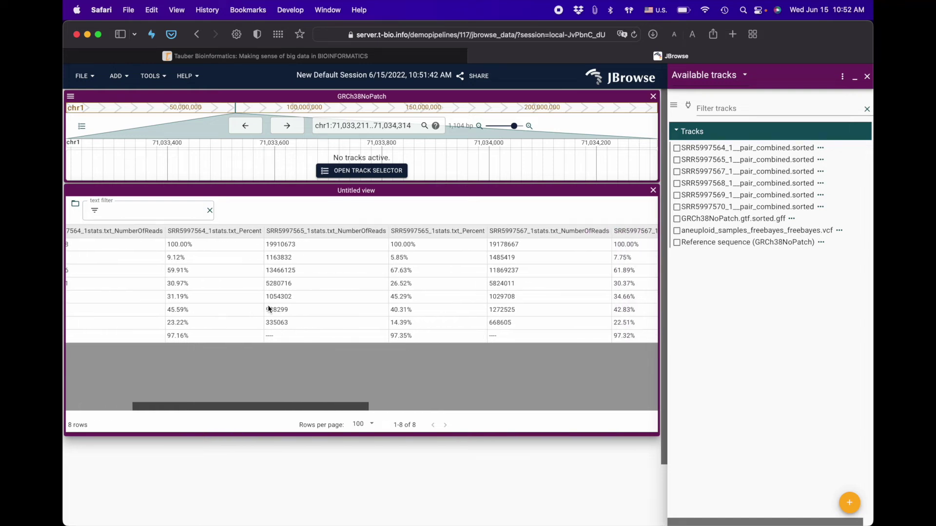
scroll(268, 306, right, 20)
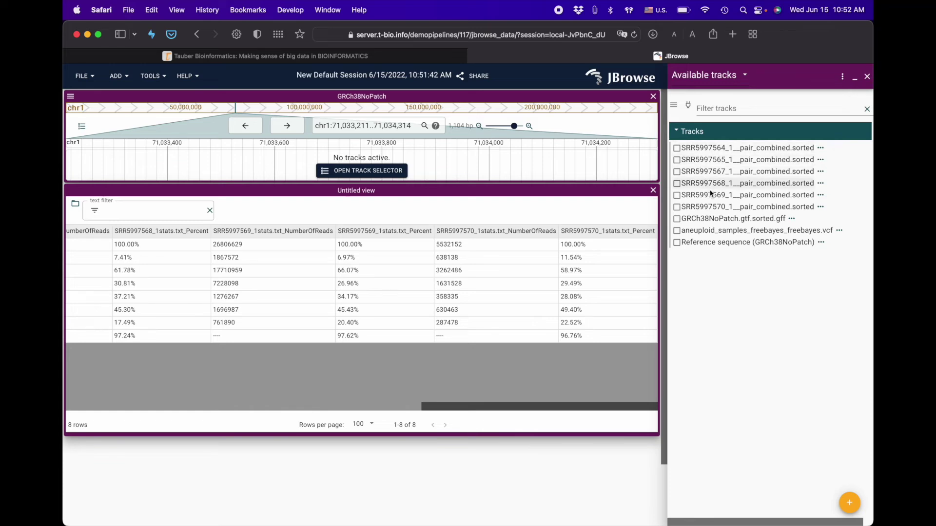
Show the SRR5997564_1__pair_combined.sorted, aneuploid_samples_freebayes_freebayes.vcf and GRCh38NoPatch.gtf.sorted.gff tracks, and view chromosome 1 near 158,303,800
click(677, 148)
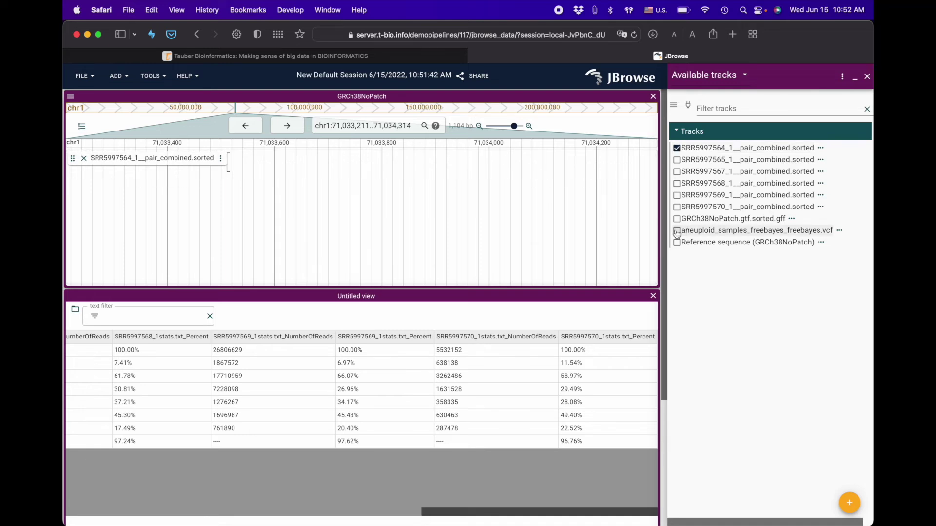
click(677, 231)
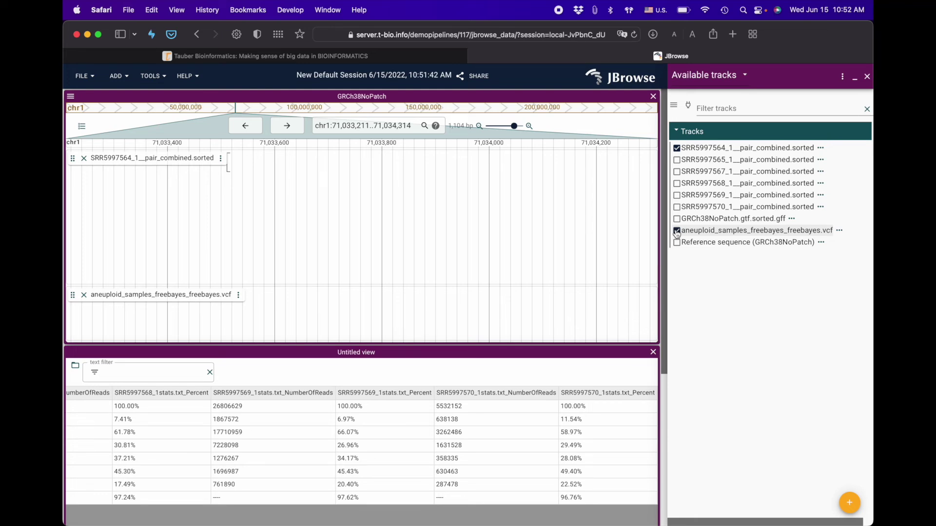
click(374, 107)
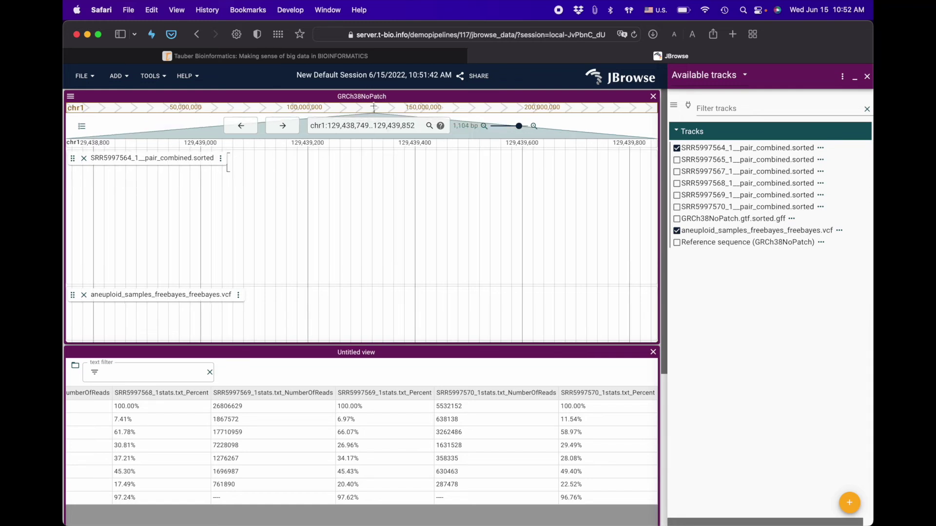
click(442, 107)
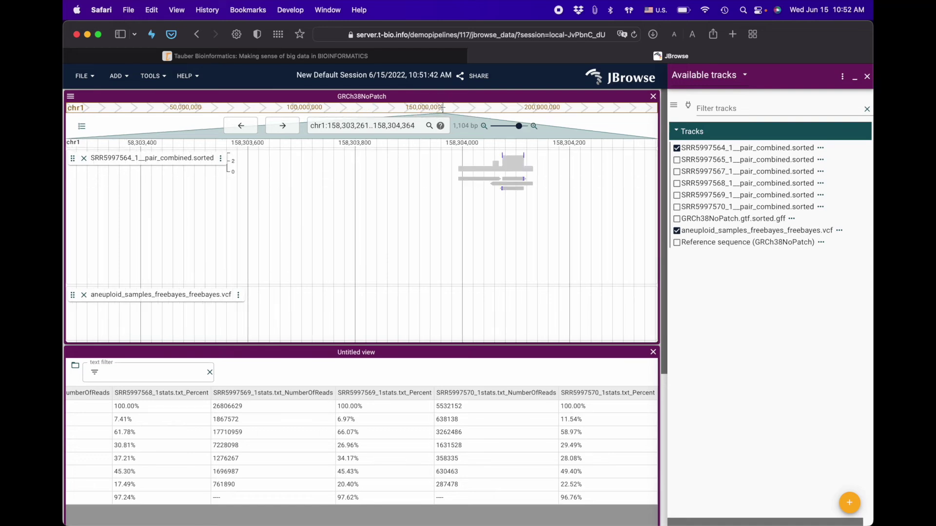
mouse_move(508, 154)
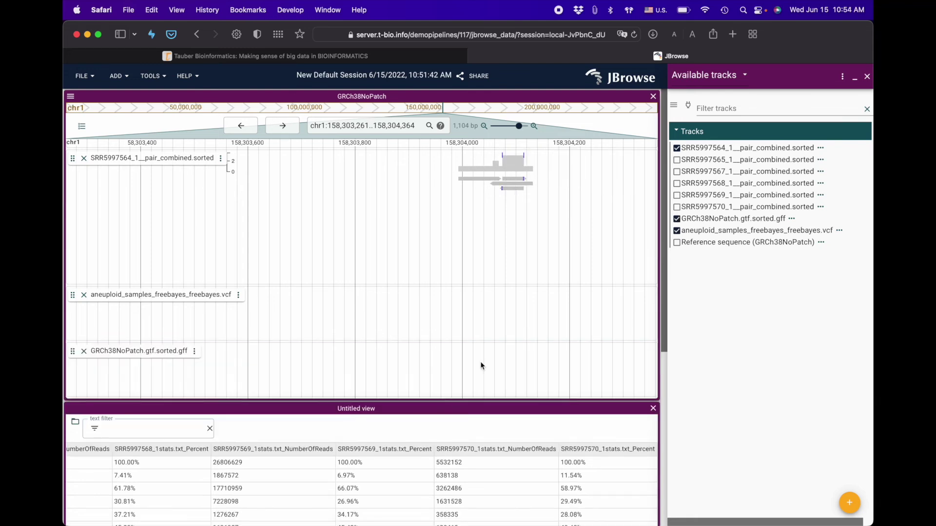
Search for the gene tp53 and go to the TP53 region in the genome view
click(386, 126)
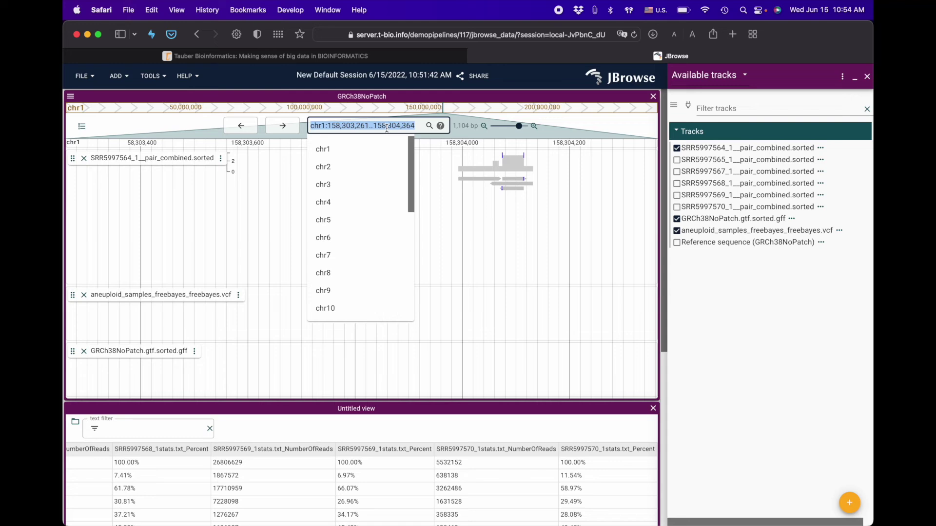
text(tp)
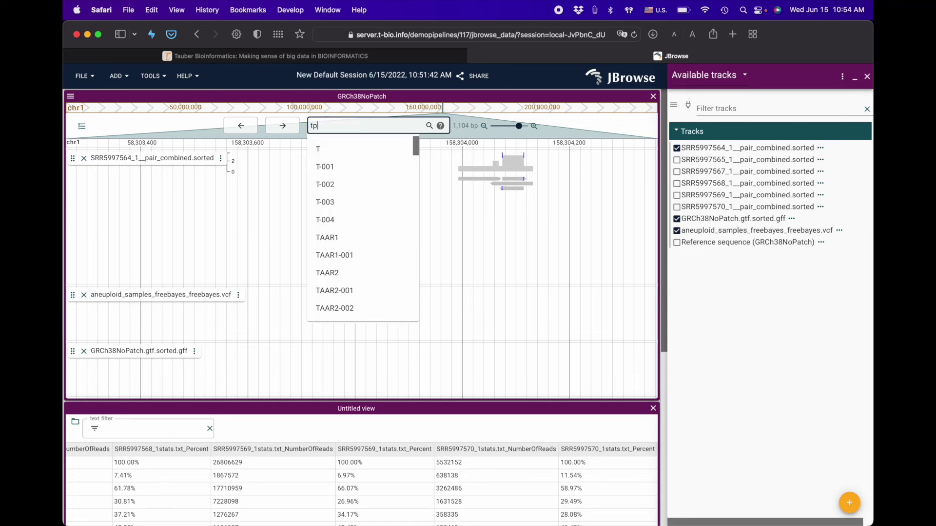
text(53)
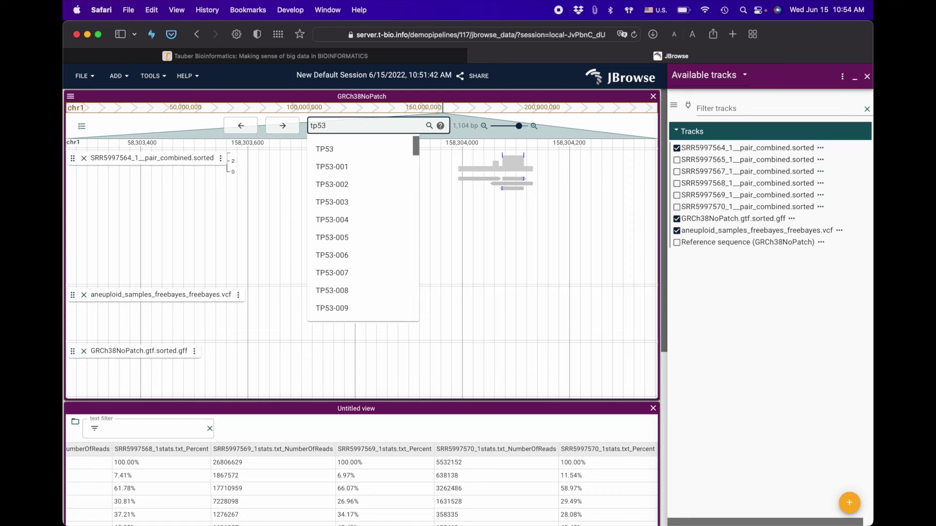
click(325, 153)
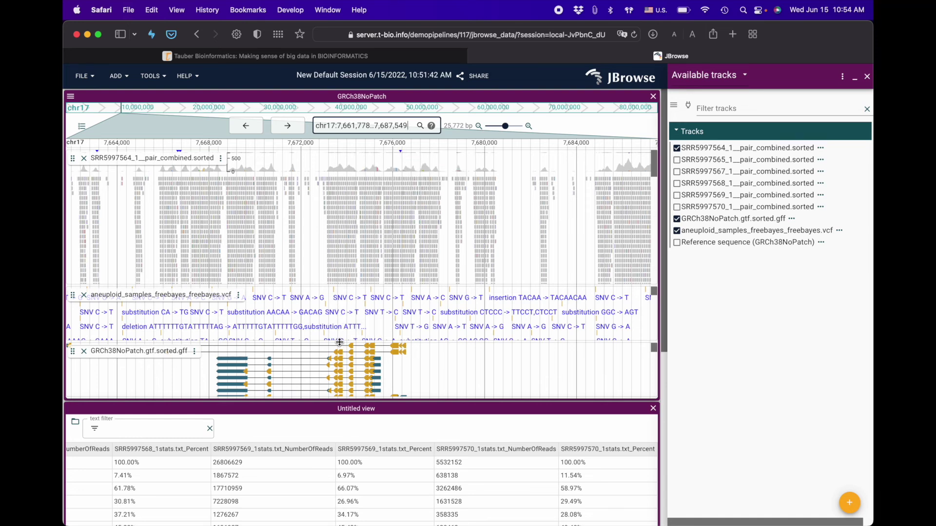
Reduce the height of the FreeBayes variant track and enlarge the GRCh38NoPatch.gtf.sorted.gff annotation track to show more transcripts
drag(340, 343, 340, 319)
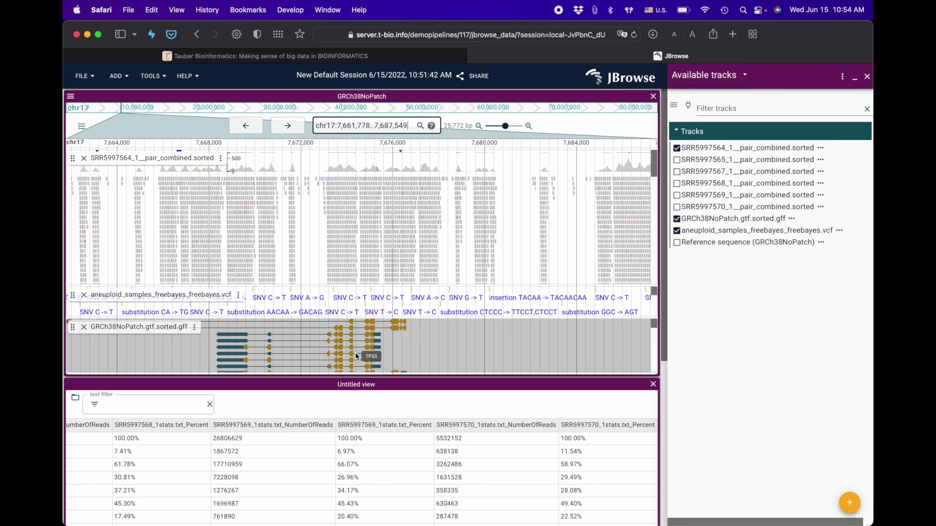
drag(355, 382, 350, 457)
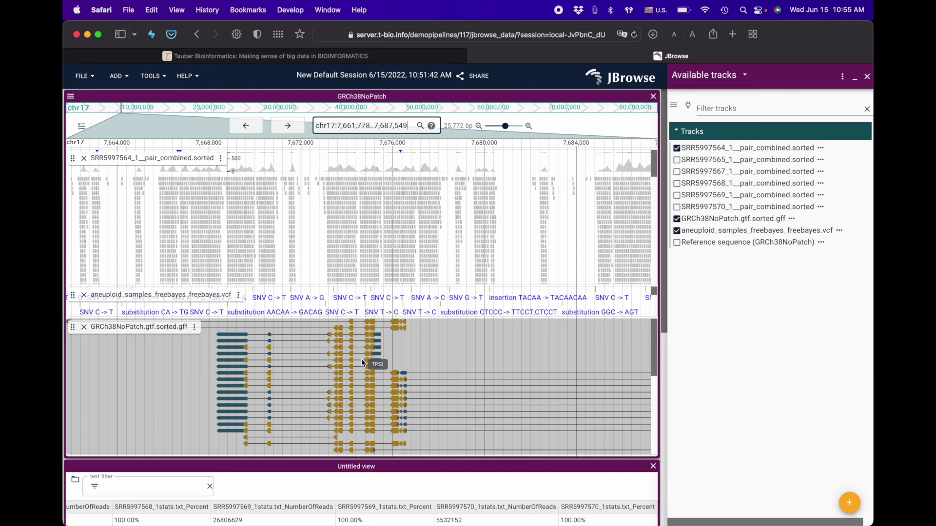
scroll(629, 385, right, 1)
drag(651, 372, 652, 459)
Inspect the feature details of several FreeBayes variants around TP53, including SNV C -> T and the TACAA -> TACAACAA insertion
click(410, 298)
click(384, 298)
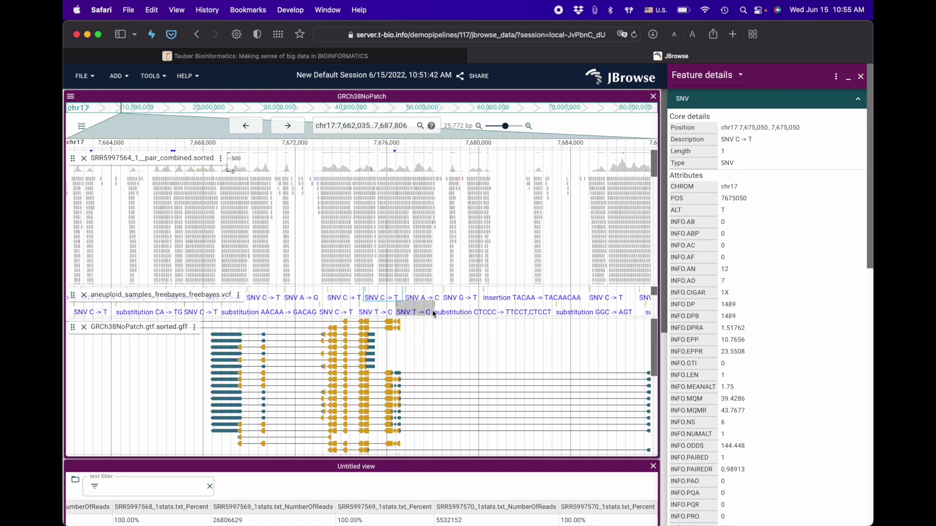
click(507, 300)
click(606, 298)
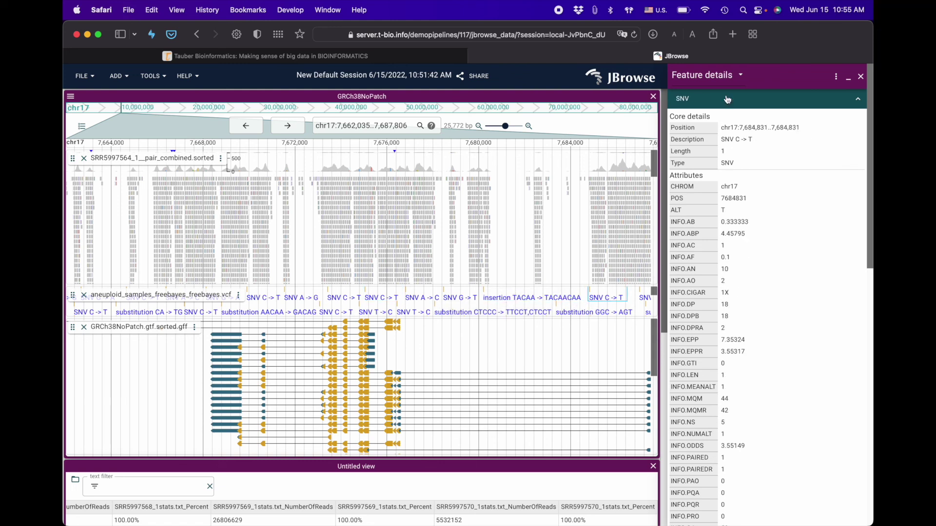
click(496, 297)
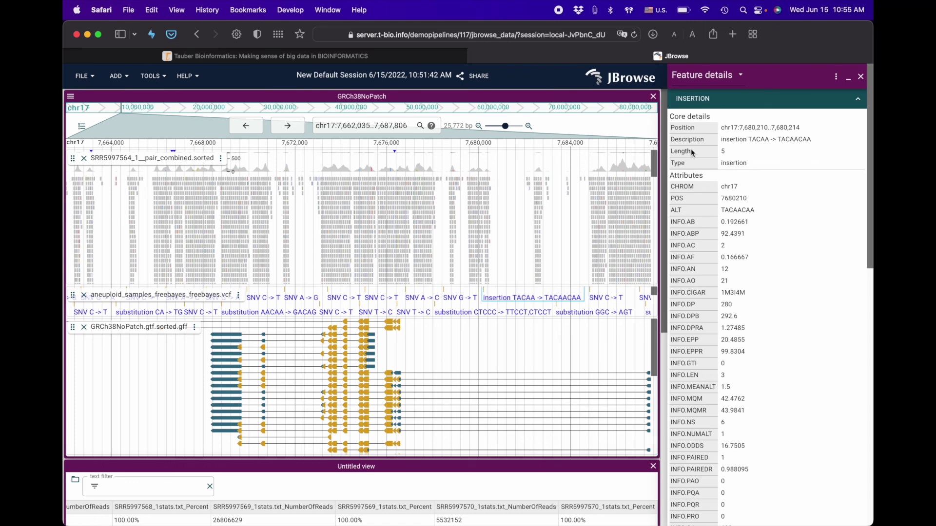